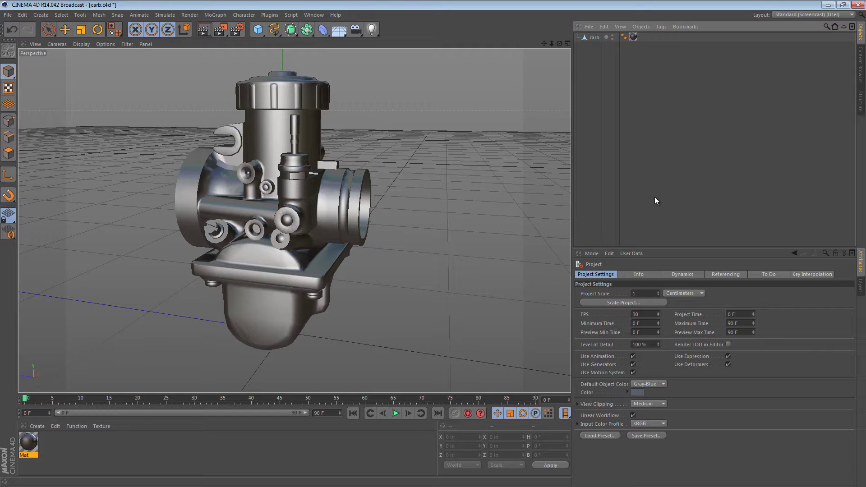
- Select the carb object and orbit and zoom in on the carburettor
{"action": "left_click", "coordinate": [591, 37]}
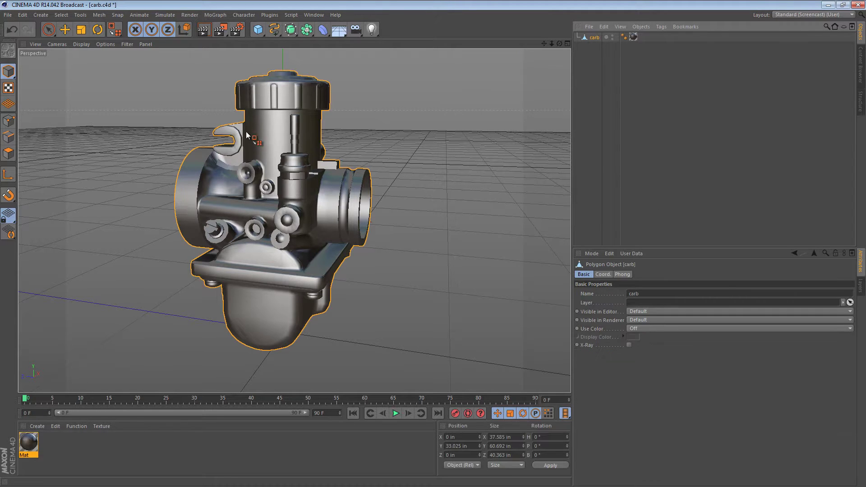
{"action": "left_click_drag", "start_coordinate": [303, 179], "coordinate": [269, 170], "text": "alt"}
{"action": "scroll", "coordinate": [274, 167], "scroll_direction": "up", "scroll_amount": 2}
- Switch to Polygons mode and choose Loop Selection from the viewport context menu
{"action": "left_click", "coordinate": [61, 14]}
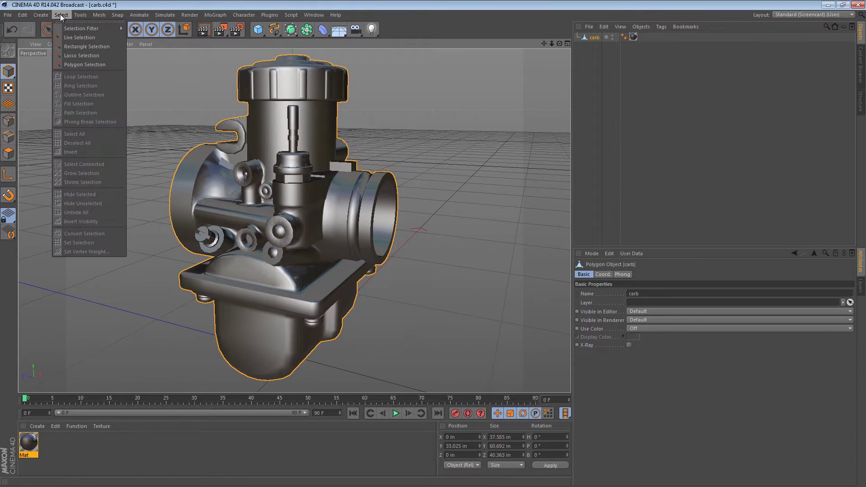
{"action": "left_click", "coordinate": [63, 15]}
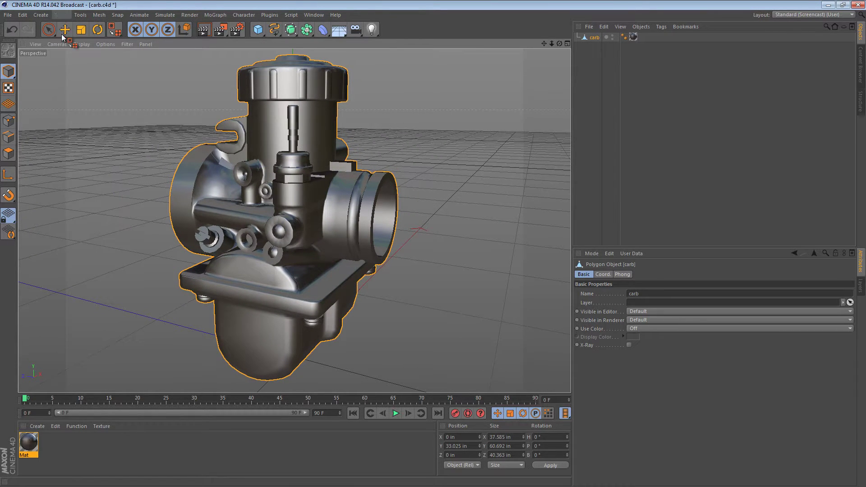
{"action": "left_click", "coordinate": [8, 153]}
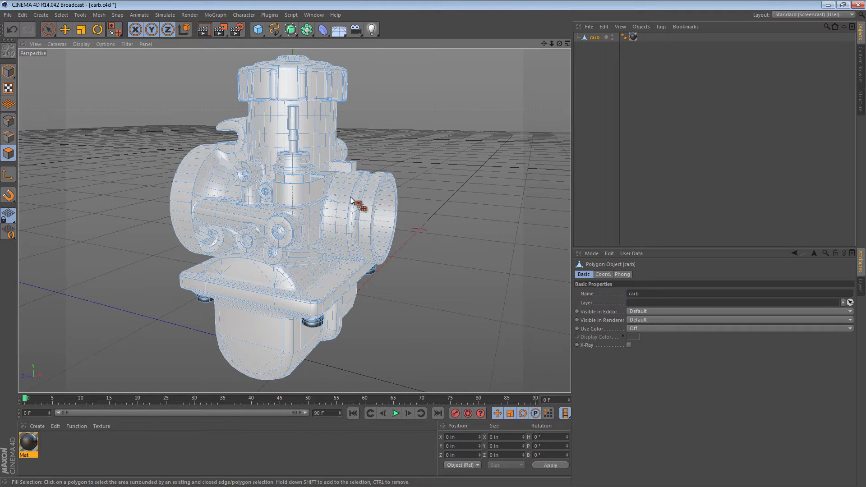
{"action": "right_click", "coordinate": [355, 200]}
{"action": "left_click", "coordinate": [365, 201]}
- Select the outer and inner intake ring loops and hide them with Select > Hide Selected
{"action": "left_click", "coordinate": [373, 208]}
{"action": "left_click", "coordinate": [335, 208], "text": "shift"}
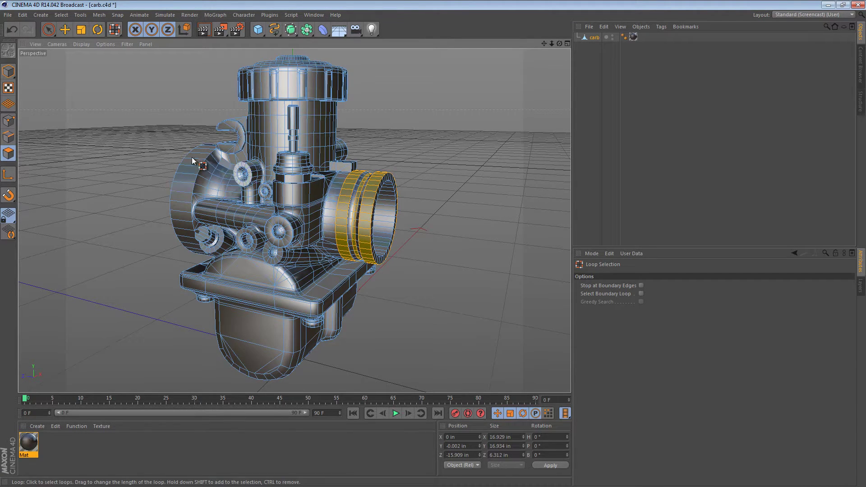
{"action": "scroll", "coordinate": [358, 215], "scroll_direction": "down", "scroll_amount": 5}
{"action": "left_click_drag", "start_coordinate": [433, 213], "coordinate": [239, 133], "text": "alt"}
{"action": "left_click", "coordinate": [61, 15]}
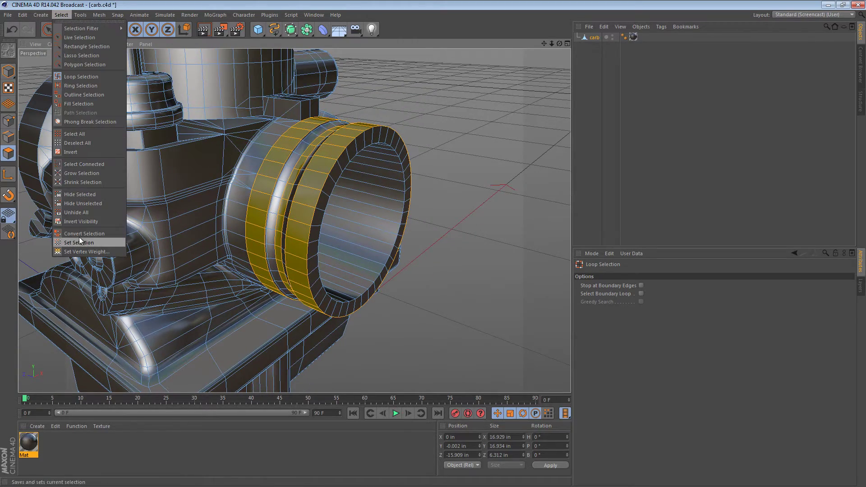
{"action": "left_click", "coordinate": [82, 194]}
{"action": "left_click_drag", "start_coordinate": [122, 193], "coordinate": [217, 128], "text": "alt"}
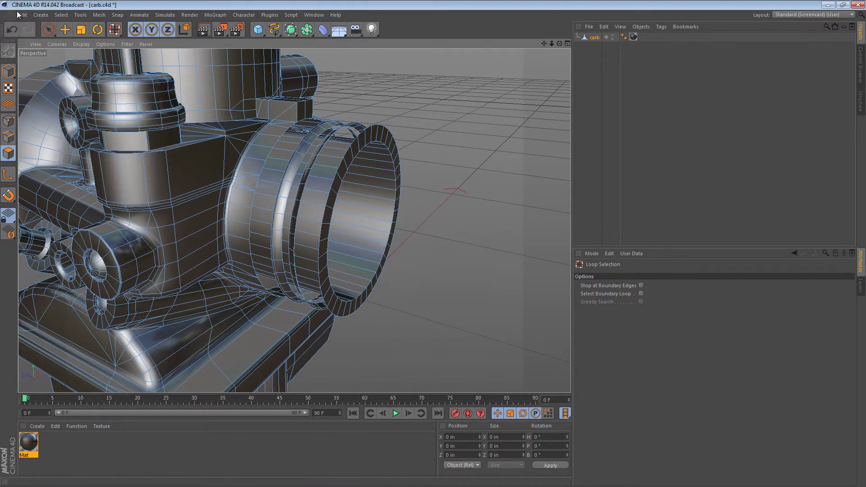
- Restore the hidden intake rings with Select > Unhide All, then select the inner pipe loop
{"action": "left_click", "coordinate": [62, 14]}
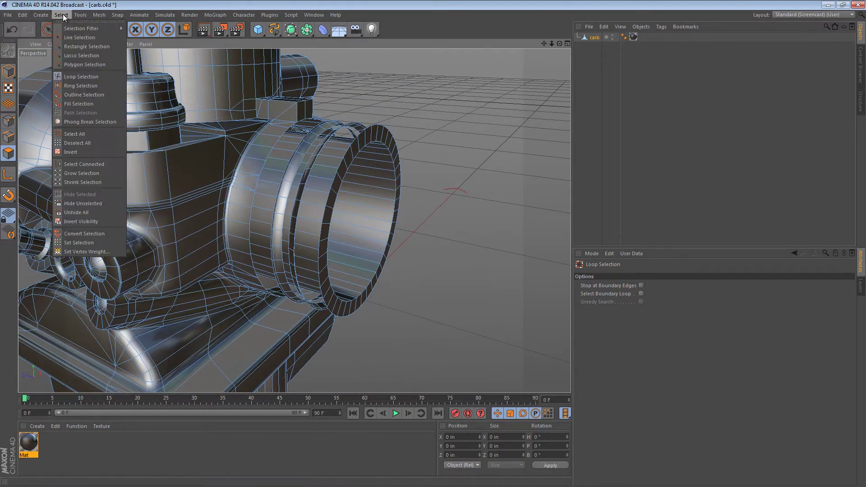
{"action": "left_click", "coordinate": [96, 212]}
{"action": "left_click", "coordinate": [343, 225]}
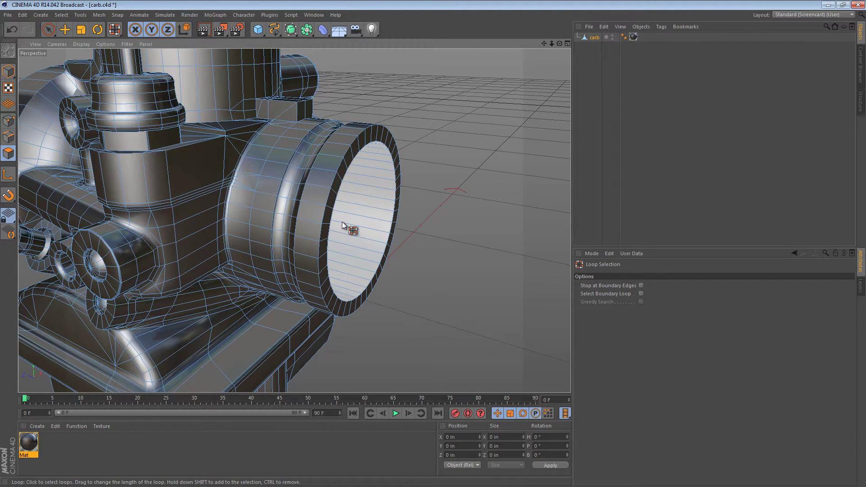
- Return to Model mode and orbit closer to the carburettor
{"action": "scroll", "coordinate": [342, 226], "scroll_direction": "down", "scroll_amount": 5}
{"action": "mouse_move", "coordinate": [458, 238]}
{"action": "left_mouse_down", "text": "alt"}
{"action": "mouse_move", "coordinate": [399, 233]}
{"action": "mouse_move", "coordinate": [384, 212]}
{"action": "left_mouse_up", "text": "alt"}
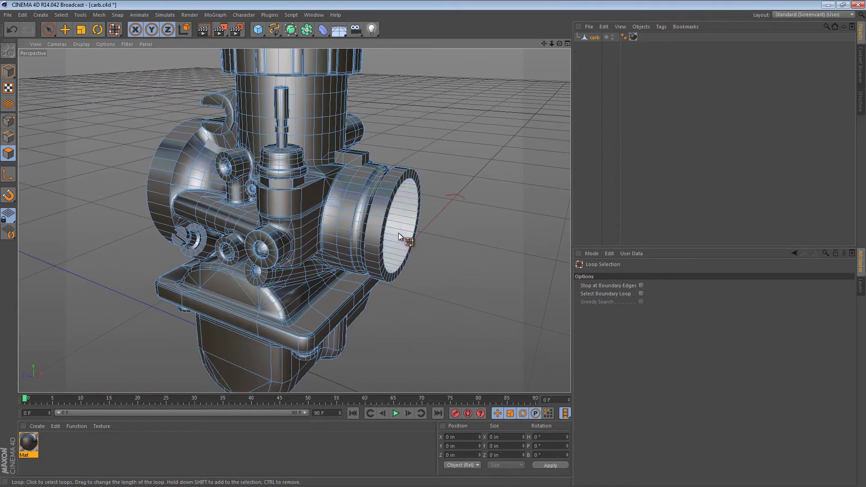
{"action": "left_click", "coordinate": [8, 71]}
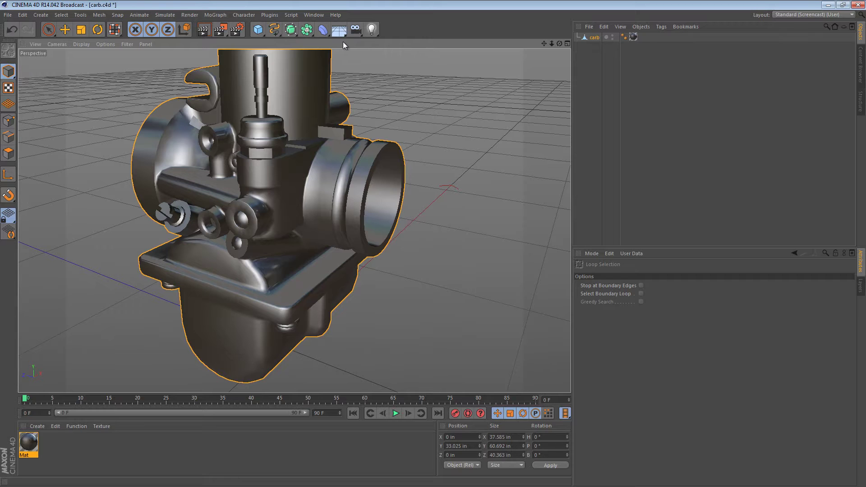
{"action": "left_click_drag", "start_coordinate": [341, 193], "coordinate": [281, 140], "text": "alt"}
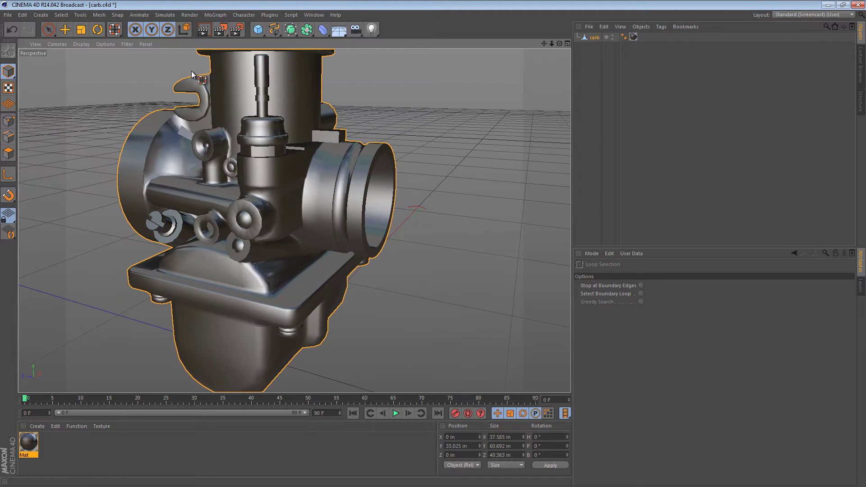
- Open Customize Palettes from the top palette's context menu, turn off Edit Palettes, and move the dialog aside
{"action": "right_click", "coordinate": [398, 29]}
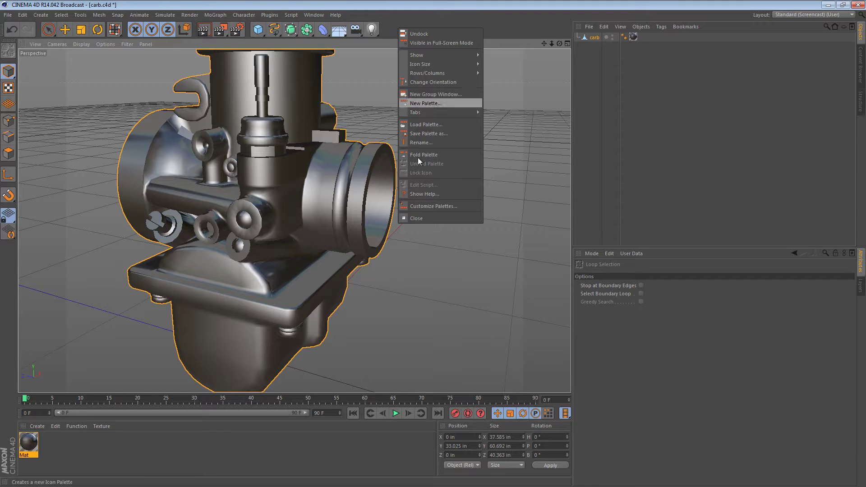
{"action": "left_click", "coordinate": [437, 207]}
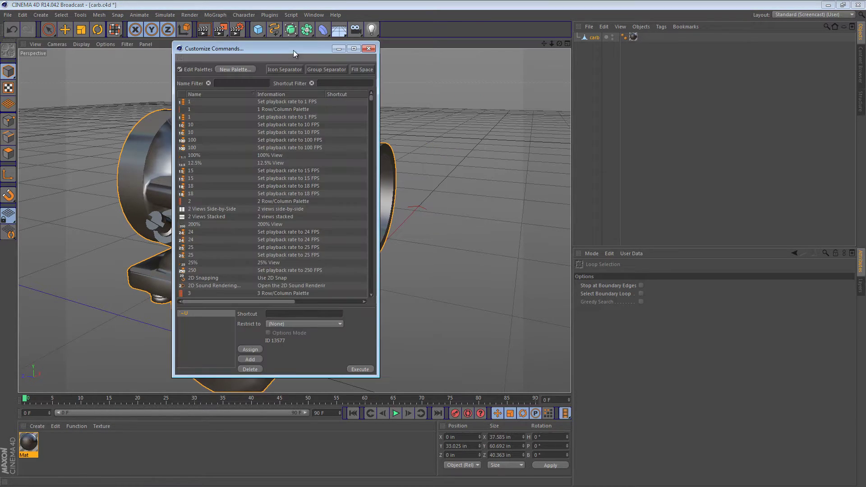
{"action": "left_click_drag", "start_coordinate": [293, 49], "coordinate": [638, 58]}
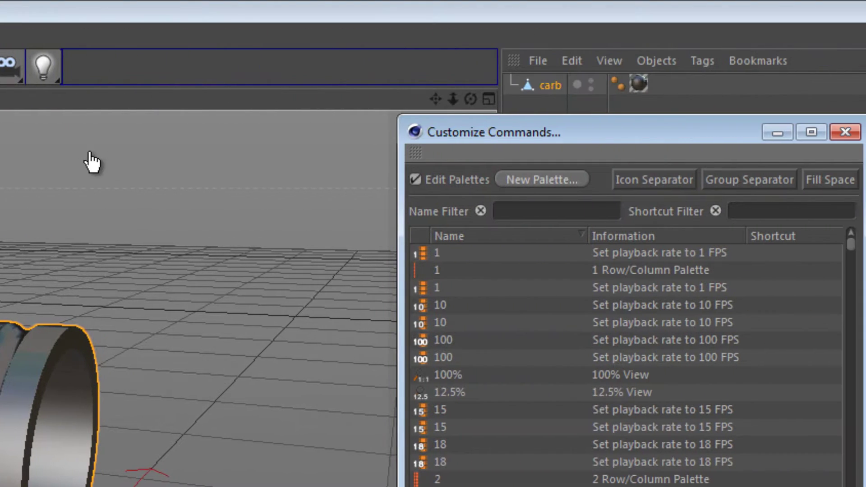
{"action": "left_click", "coordinate": [426, 184]}
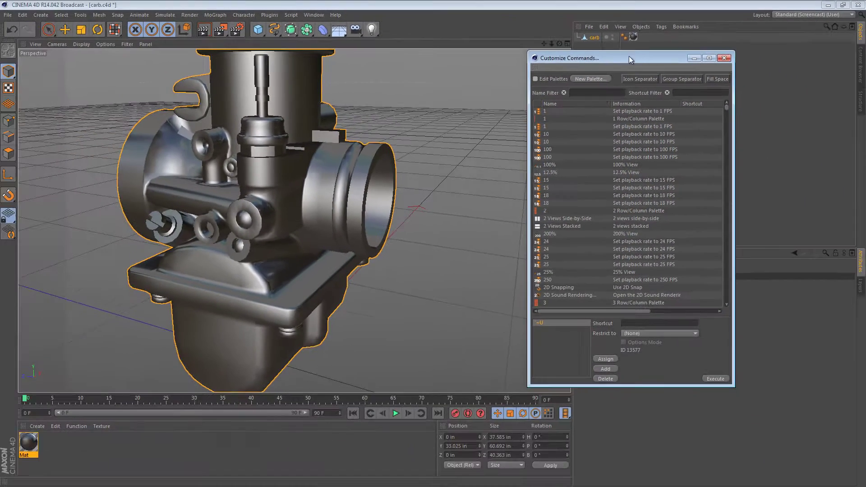
{"action": "left_click_drag", "start_coordinate": [628, 127], "coordinate": [486, 121]}
{"action": "left_click_drag", "start_coordinate": [567, 53], "coordinate": [512, 55]}
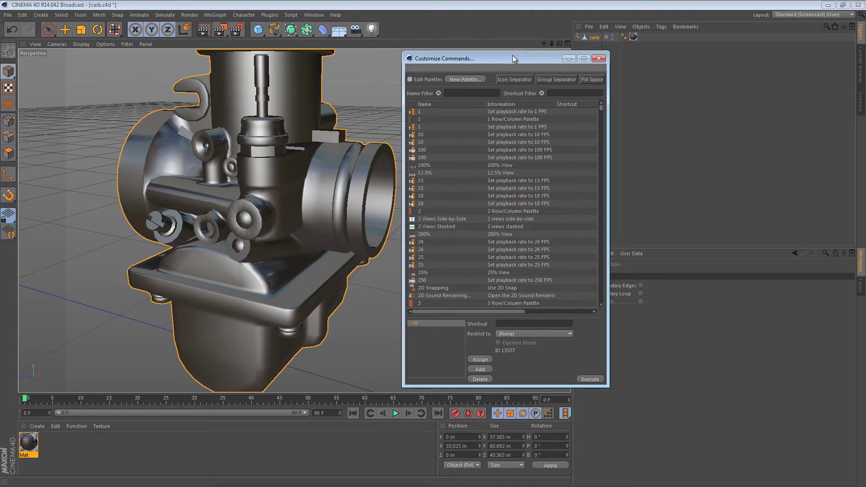
- Try the Name Filter with 'cube', clear it, then set the Shortcut Filter to M
{"action": "left_click", "coordinate": [454, 95]}
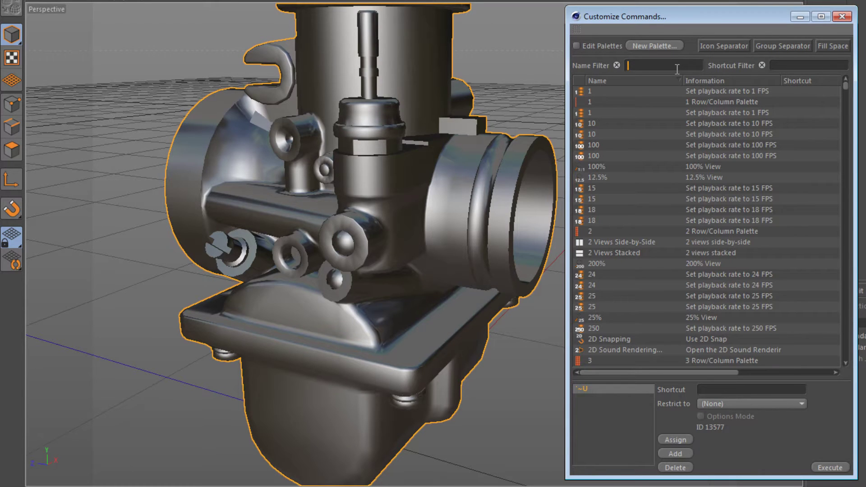
{"action": "type", "text": "cube"}
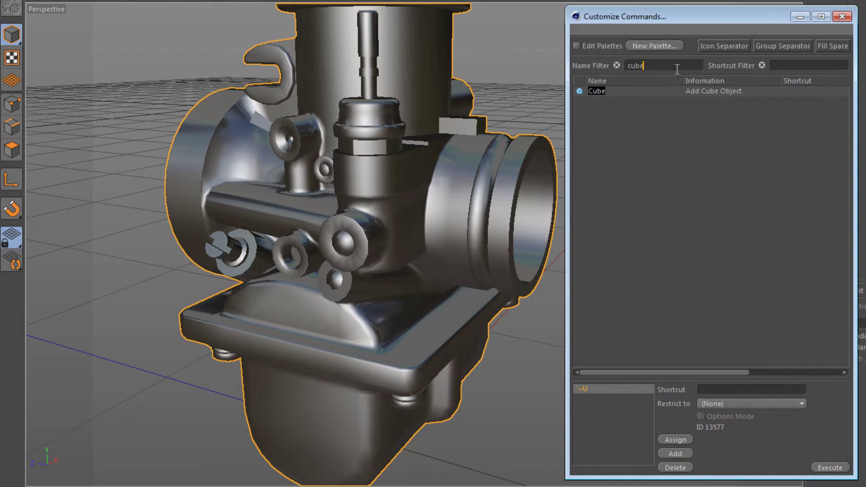
{"action": "left_click", "coordinate": [587, 92]}
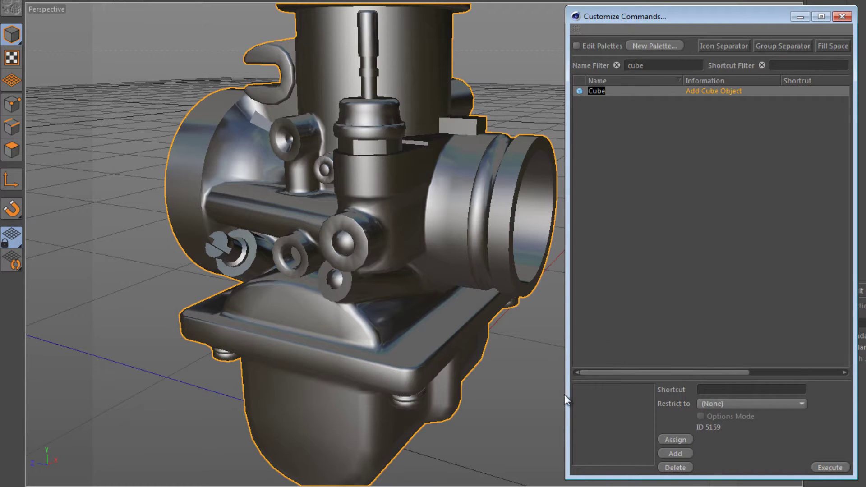
{"action": "left_click", "coordinate": [616, 65]}
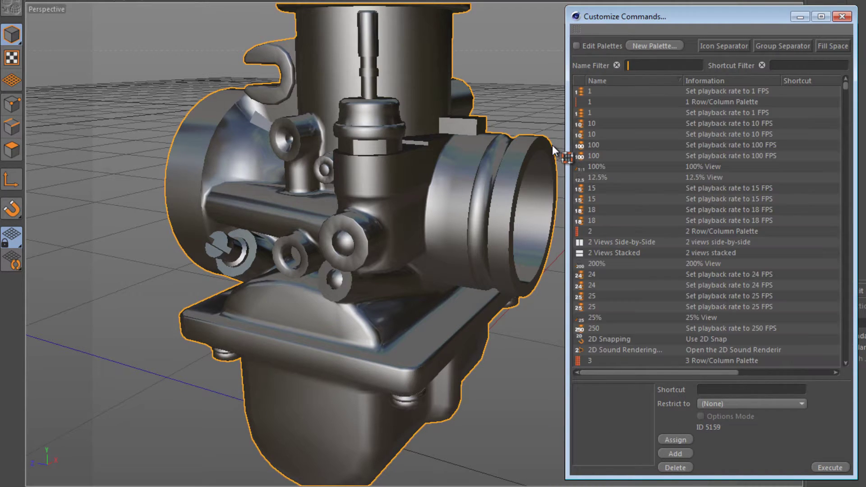
{"action": "left_click", "coordinate": [781, 66]}
{"action": "type", "text": "M"}
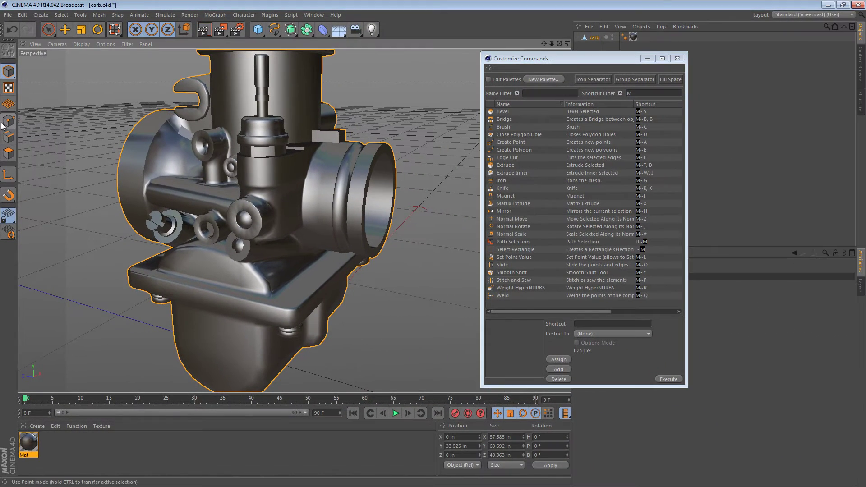
- Select an intake ring loop and try the M~S Bevel shortcut, then deselect all
{"action": "left_click", "coordinate": [8, 153]}
{"action": "key", "text": "u"}
{"action": "key", "text": "l"}
{"action": "left_click", "coordinate": [333, 173]}
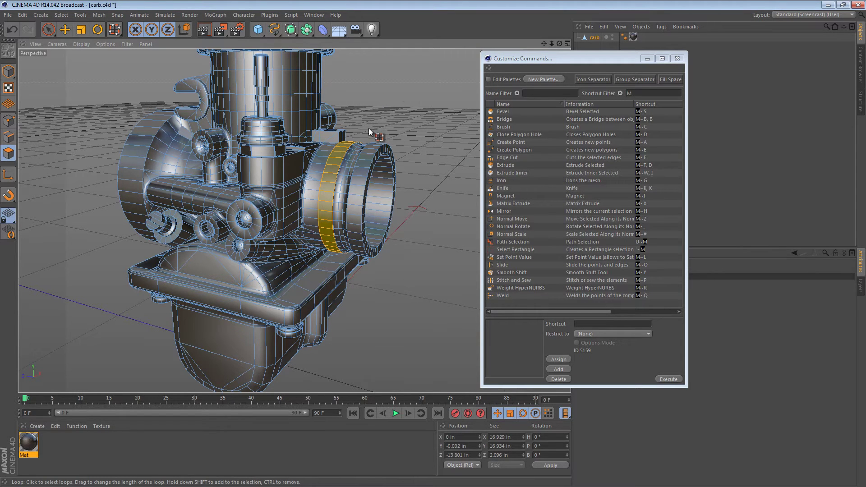
{"action": "key", "text": "m"}
{"action": "key", "text": "s"}
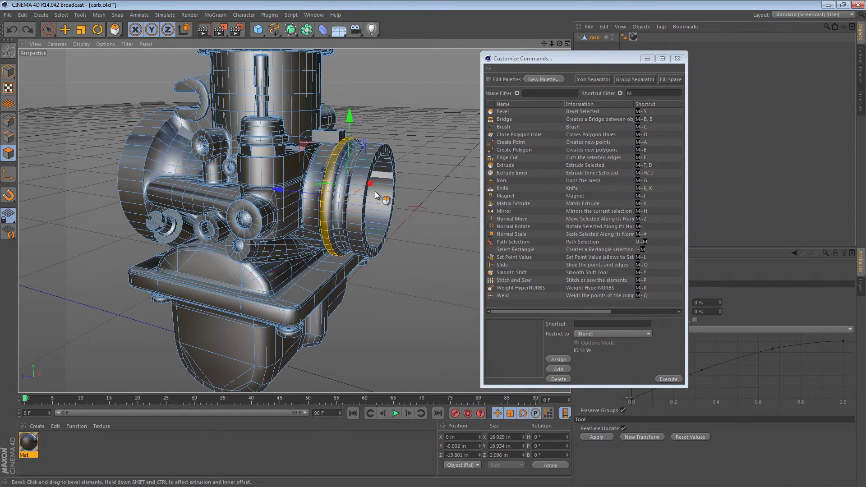
{"action": "key", "text": "ctrl+shift+a"}
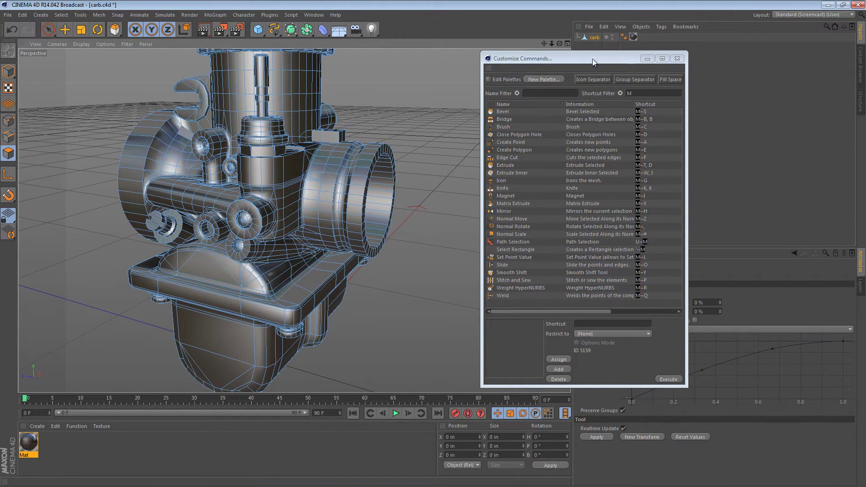
- Clear the M shortcut filter, check that no command uses ';', then clear that filter
{"action": "left_click_drag", "start_coordinate": [592, 57], "coordinate": [518, 57]}
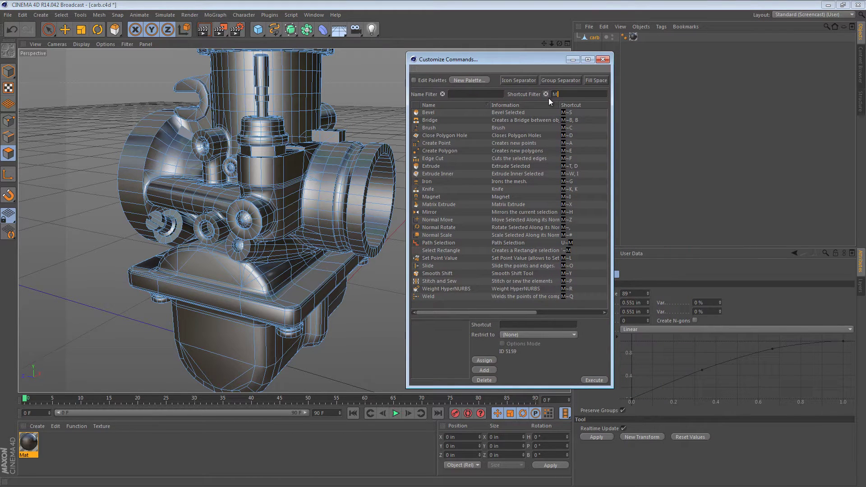
{"action": "key", "text": "BackSpace"}
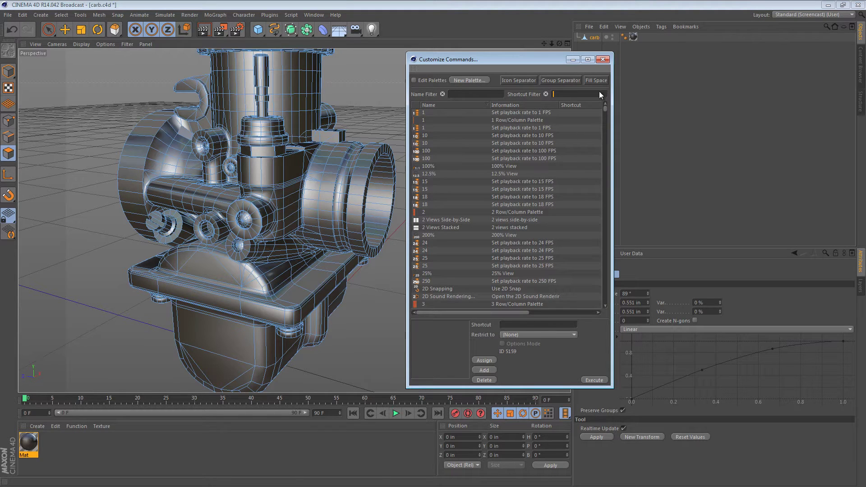
{"action": "type", "text": ";"}
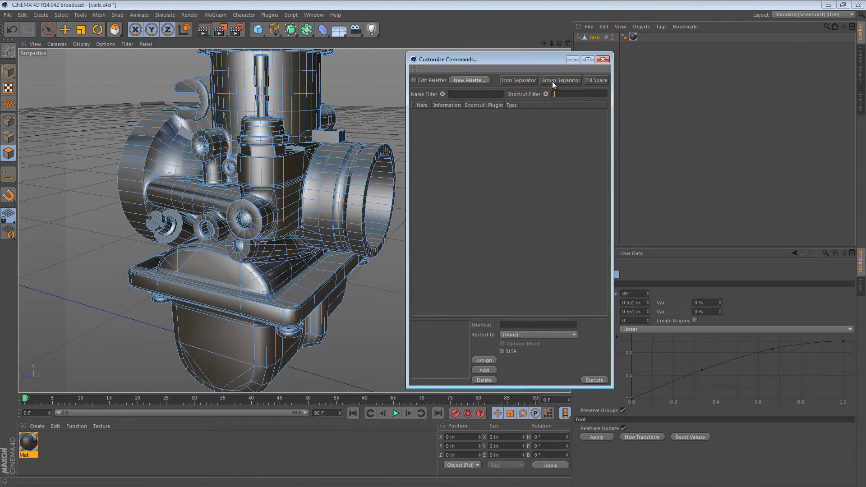
{"action": "left_click", "coordinate": [547, 96]}
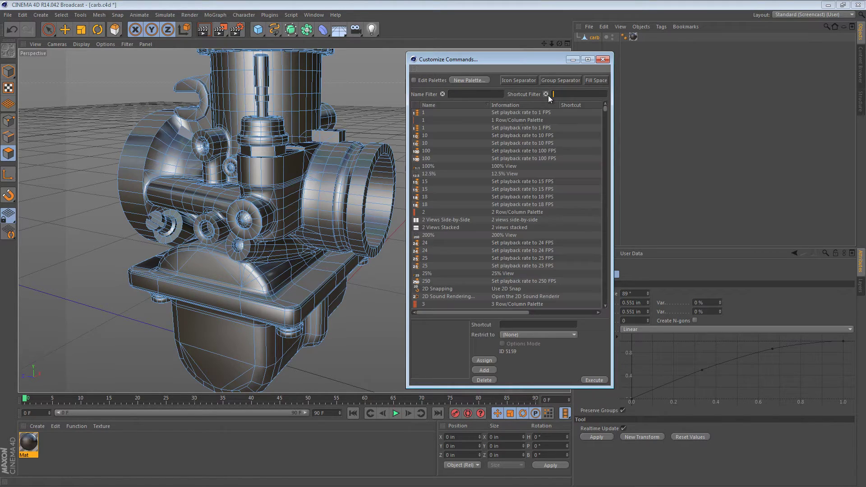
- Orbit the view and make all carburettor parts visible with Select > Unhide All
{"action": "left_click_drag", "start_coordinate": [356, 198], "coordinate": [293, 180], "text": "alt"}
{"action": "left_click", "coordinate": [58, 14]}
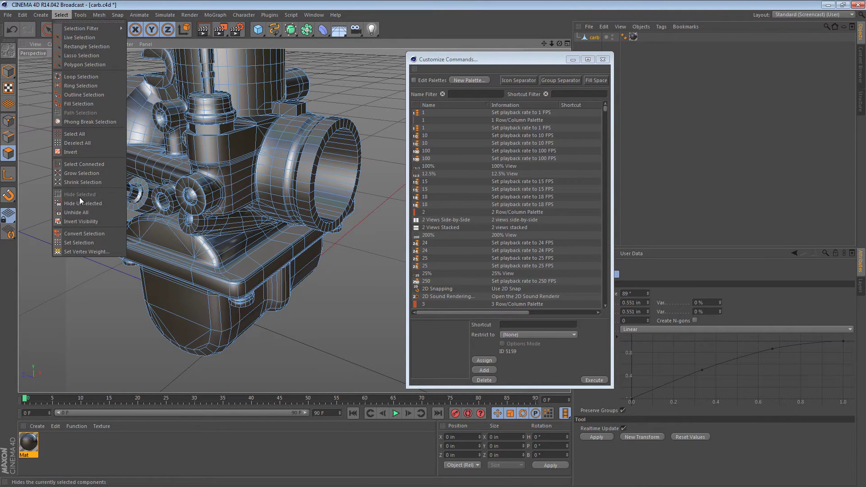
{"action": "left_click", "coordinate": [106, 215]}
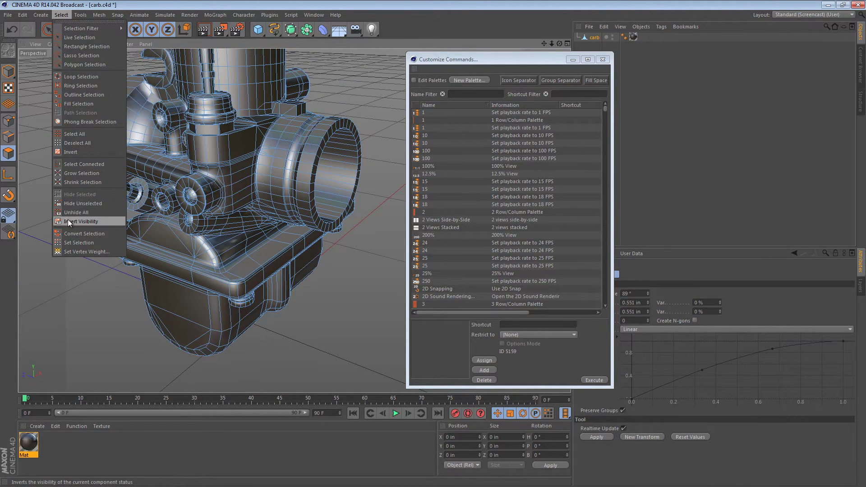
{"action": "left_click", "coordinate": [476, 94]}
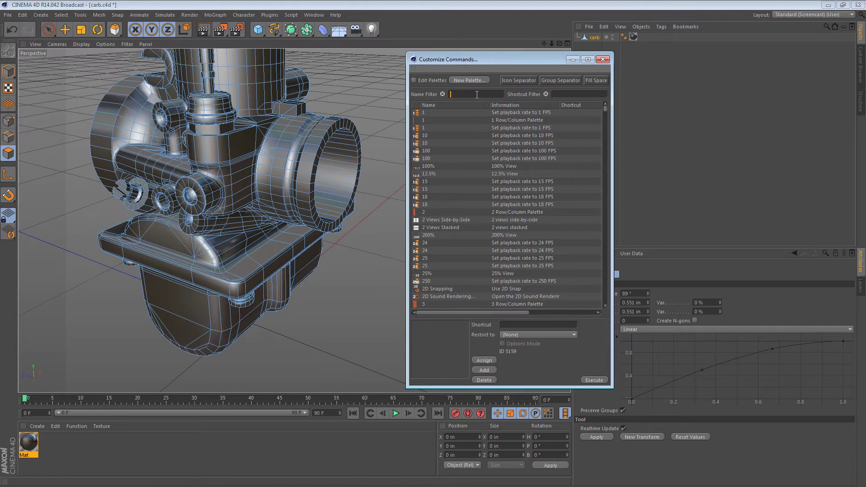
- Filter commands by 'selected' and assign the shortcut ;~H to Hide Selected
{"action": "type", "text": "selec"}
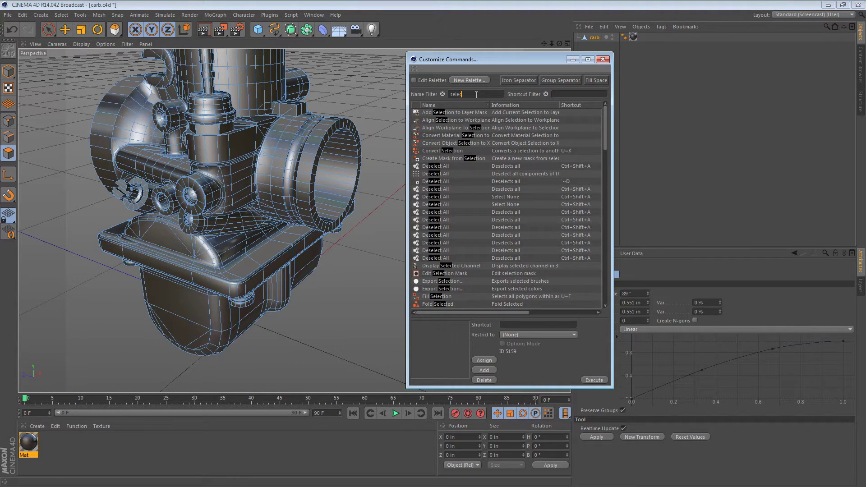
{"action": "type", "text": "ted"}
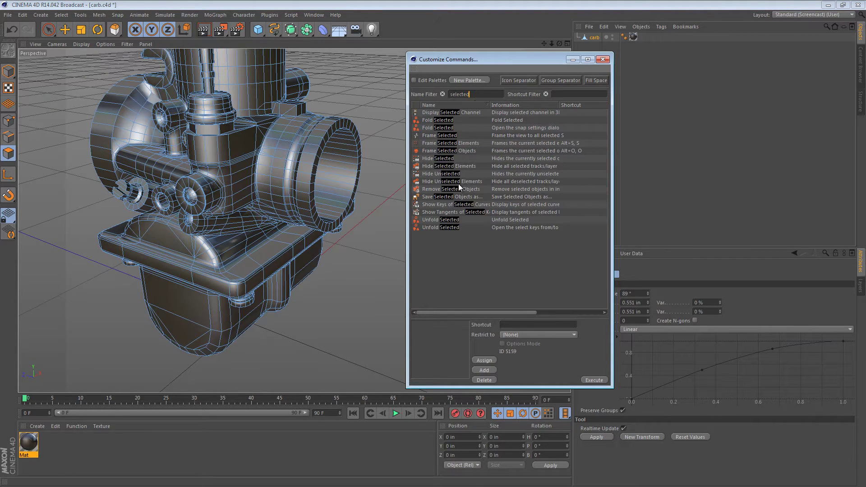
{"action": "left_click", "coordinate": [451, 159]}
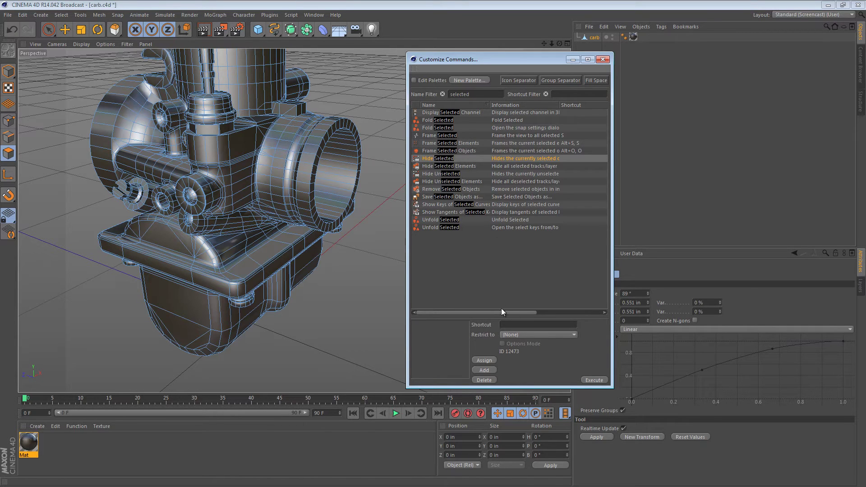
{"action": "left_click", "coordinate": [519, 325]}
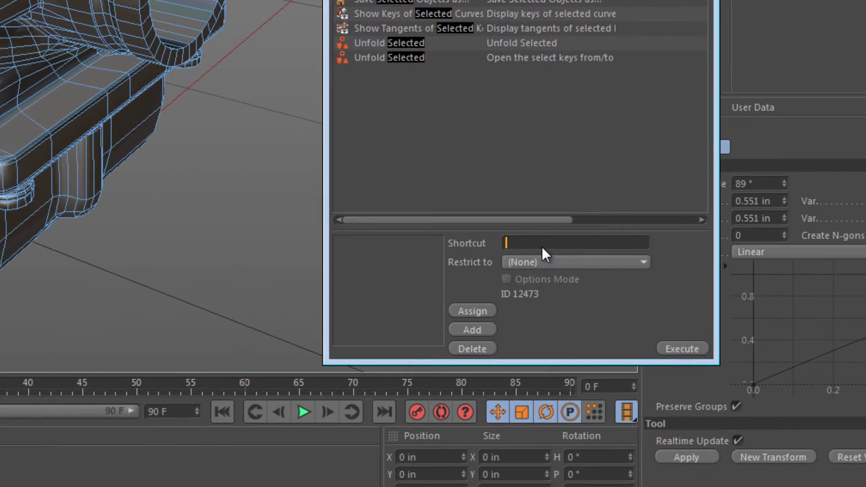
{"action": "type", "text": ";h"}
{"action": "key", "text": "semicolon"}
{"action": "key", "text": "h"}
{"action": "left_click", "coordinate": [483, 308]}
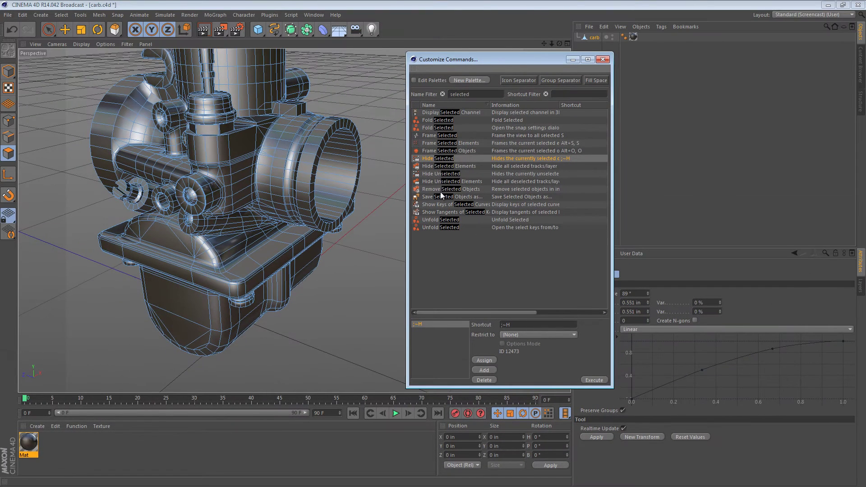
- Assign the shortcut ;~U to Hide Unselected
{"action": "left_click", "coordinate": [441, 174]}
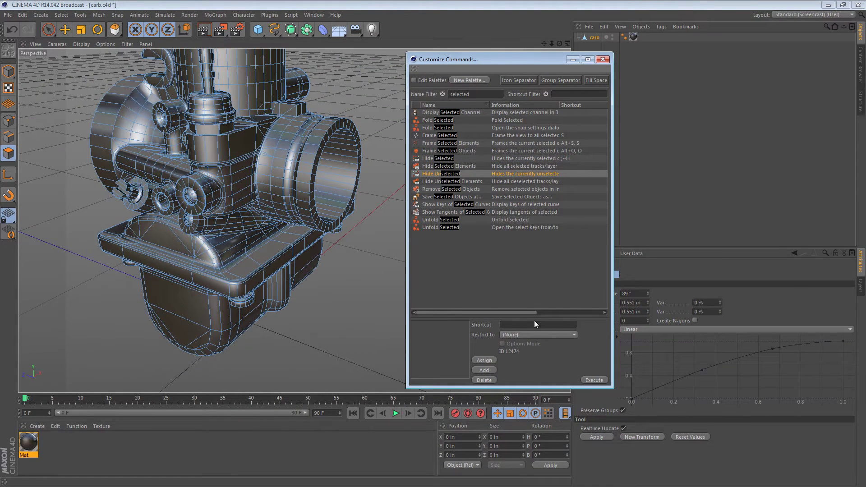
{"action": "key", "text": "semicolon"}
{"action": "key", "text": "u"}
{"action": "left_click", "coordinate": [475, 360]}
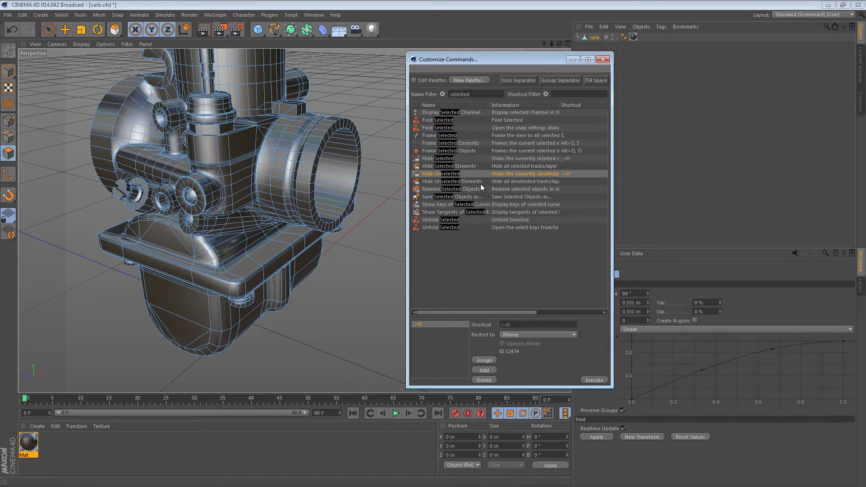
- Filter commands by 'invert' and assign the shortcut ;~I to Invert Visibility
{"action": "left_click", "coordinate": [442, 94]}
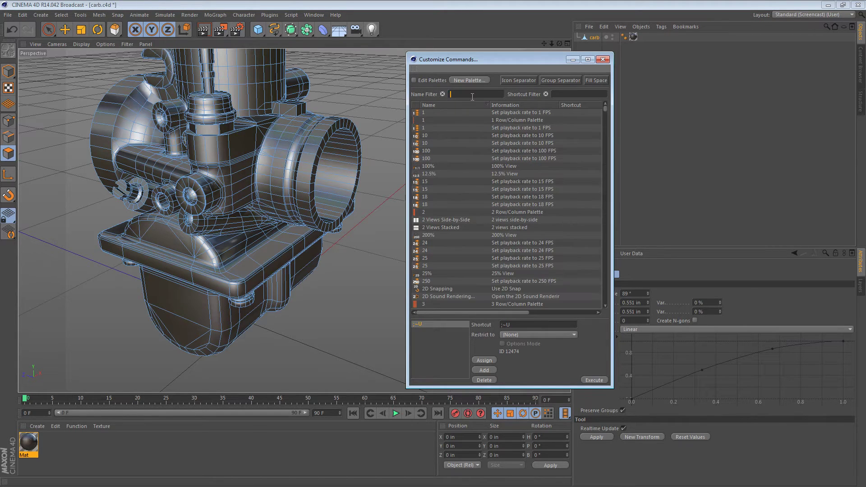
{"action": "type", "text": "invert"}
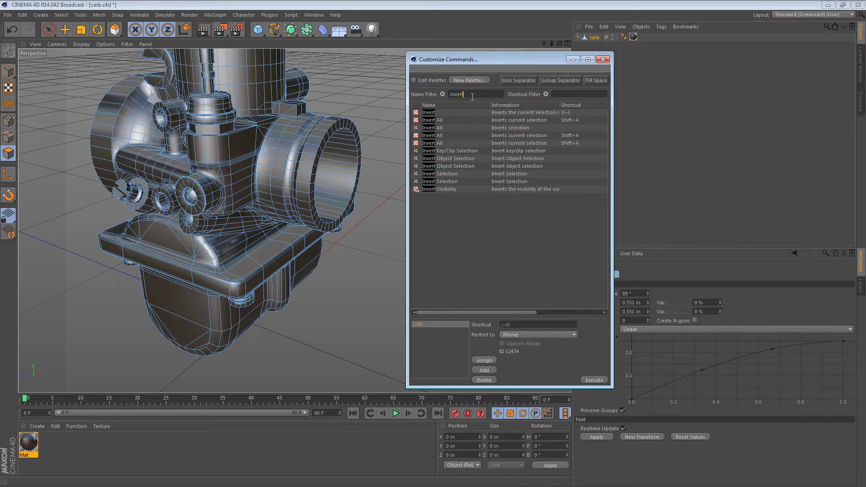
{"action": "left_click", "coordinate": [446, 189]}
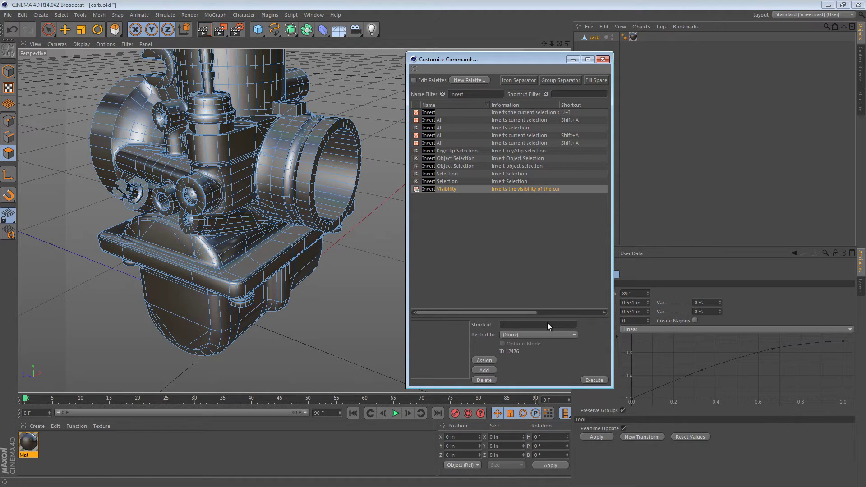
{"action": "key", "text": "semicolon"}
{"action": "key", "text": "i"}
{"action": "left_click", "coordinate": [491, 360]}
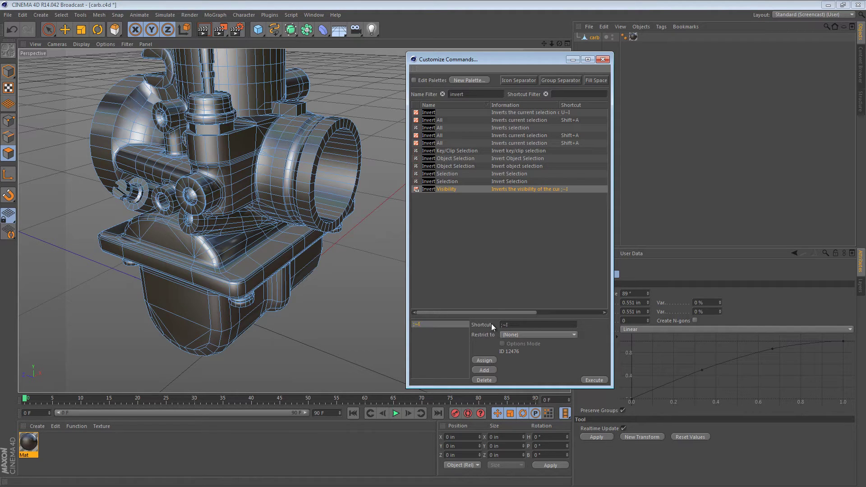
- Filter commands by 'unhi' and assign the shortcut ;~P to Unhide All
{"action": "left_click", "coordinate": [443, 94]}
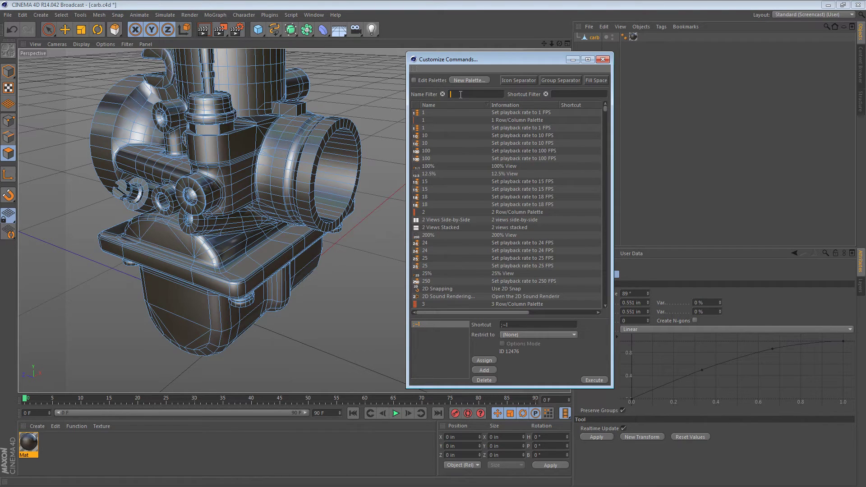
{"action": "type", "text": "unhi"}
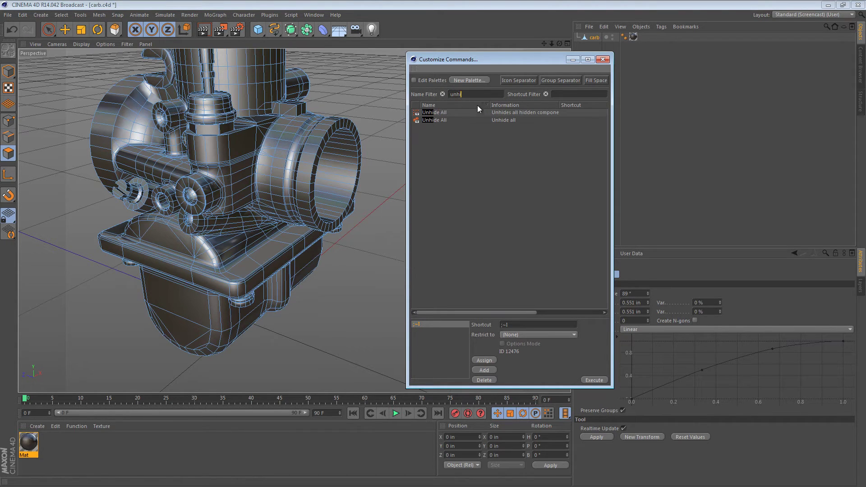
{"action": "left_click", "coordinate": [529, 111]}
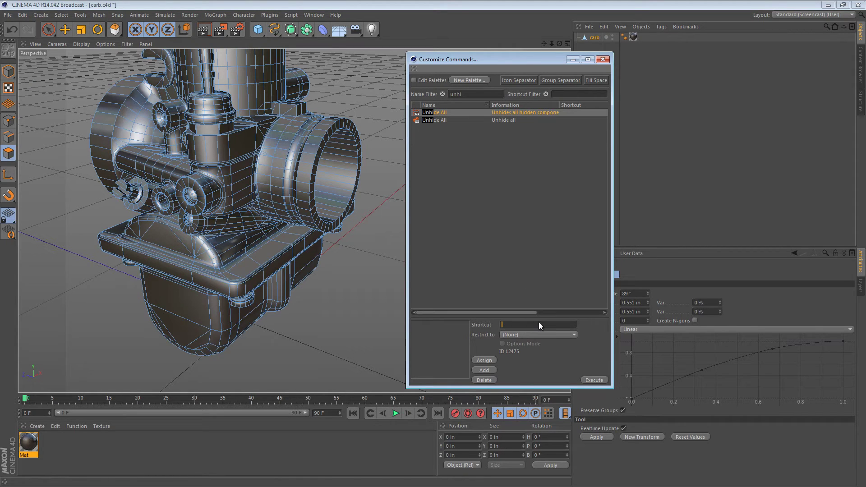
{"action": "type", "text": "~P"}
{"action": "left_click", "coordinate": [484, 361]}
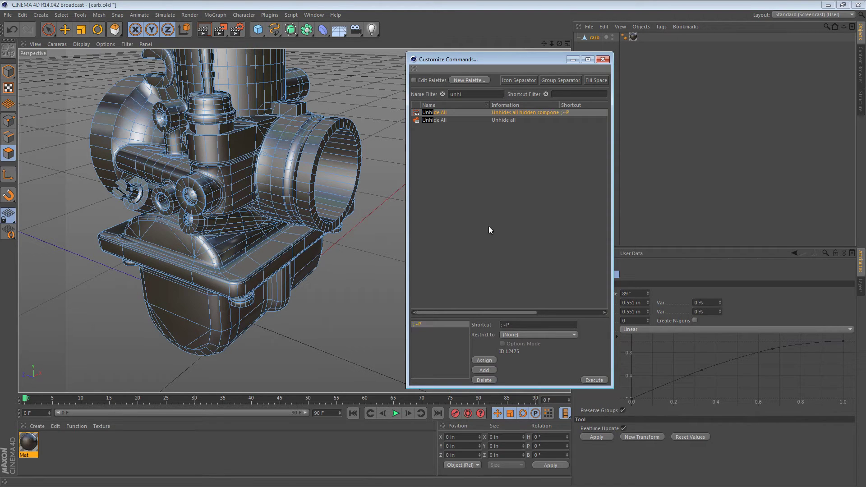
- Verify the four semicolon shortcuts with a ';' Shortcut Filter, then close Customize Commands
{"action": "left_click", "coordinate": [443, 94]}
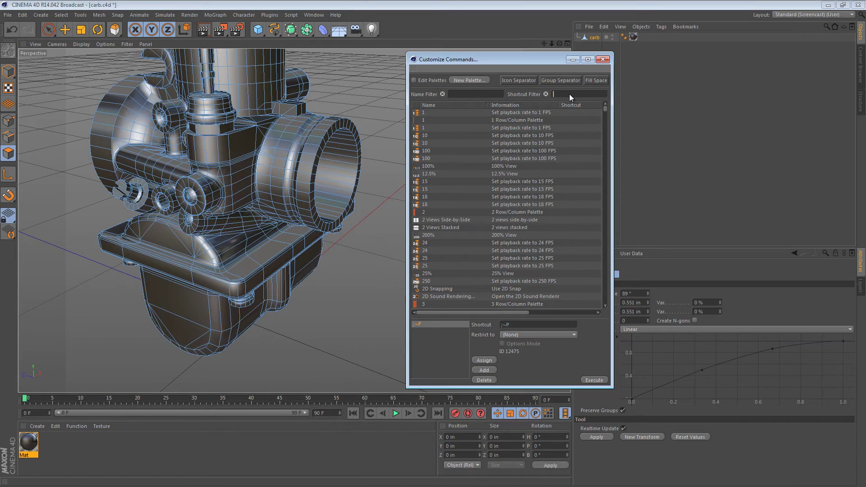
{"action": "type", "text": ";"}
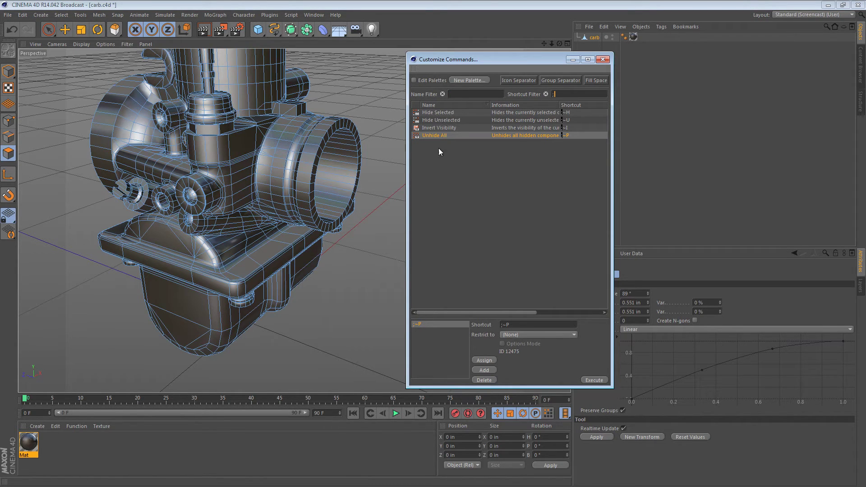
{"action": "left_click", "coordinate": [603, 60]}
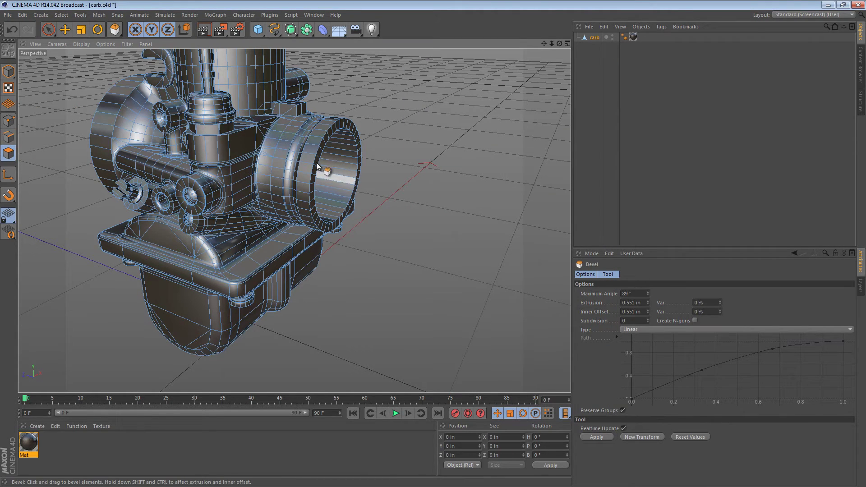
- Loop-select the two intake rings, then fill-select the intake tube between them
{"action": "key", "text": "u"}
{"action": "key", "text": "l"}
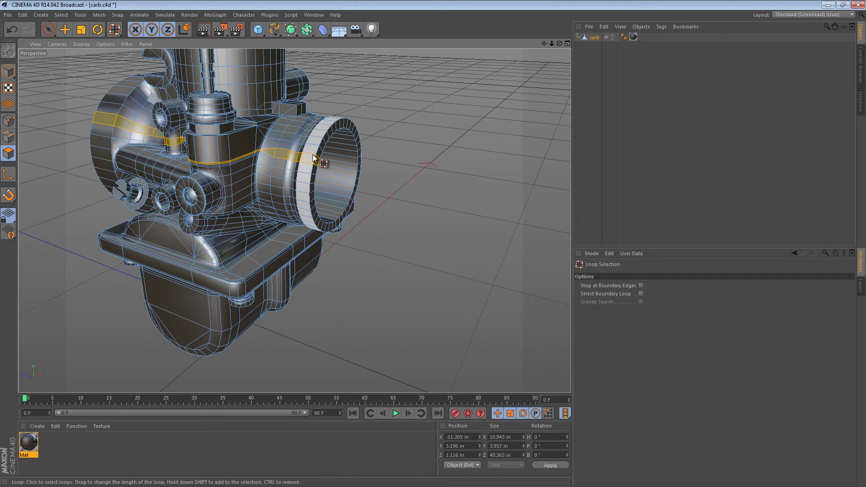
{"action": "left_click", "coordinate": [312, 162]}
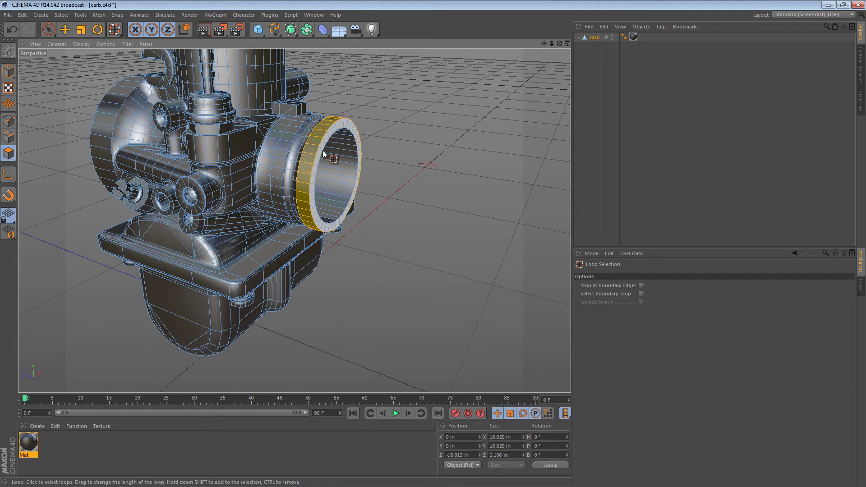
{"action": "left_click", "coordinate": [112, 114], "text": "shift"}
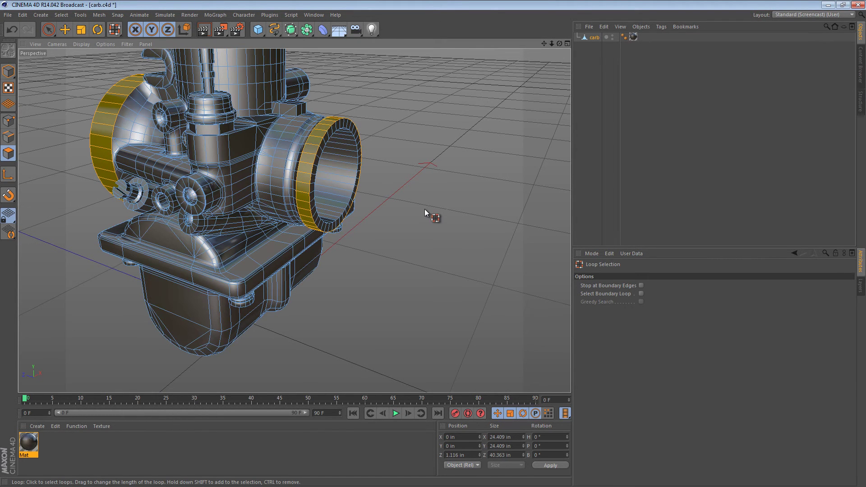
{"action": "key", "text": "u"}
{"action": "key", "text": "f"}
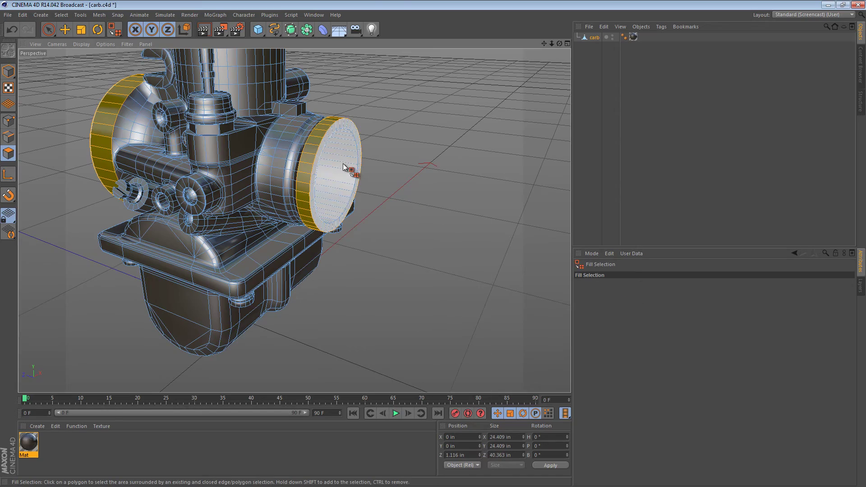
{"action": "left_click_drag", "start_coordinate": [219, 151], "coordinate": [352, 190], "text": "alt"}
- Hide everything except the intake tube, inspect it, then unhide all carburetor parts
{"action": "right_click", "coordinate": [352, 190]}
{"action": "left_click", "coordinate": [370, 203]}
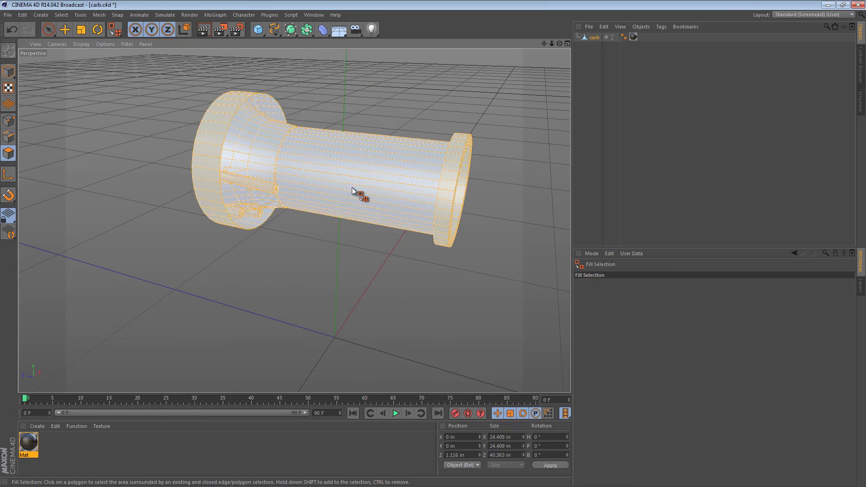
{"action": "left_click_drag", "start_coordinate": [352, 160], "coordinate": [441, 183], "text": "alt"}
{"action": "left_click_drag", "start_coordinate": [355, 170], "coordinate": [134, 173], "text": "alt"}
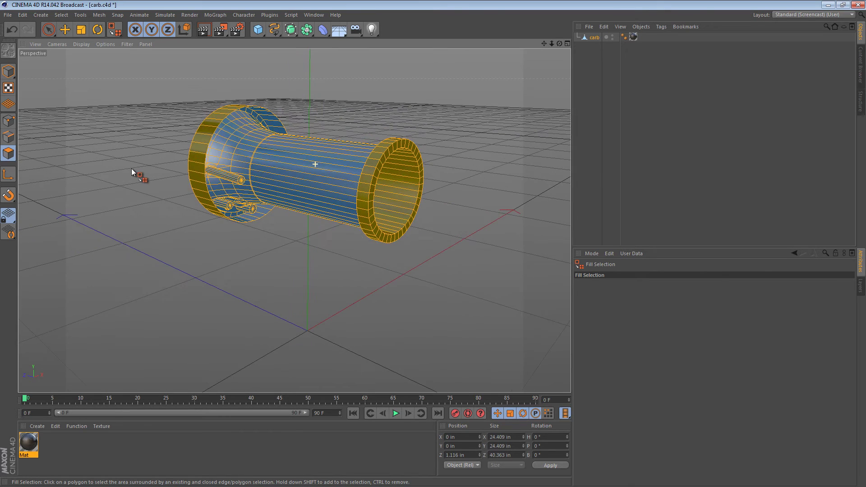
{"action": "right_click", "coordinate": [303, 307]}
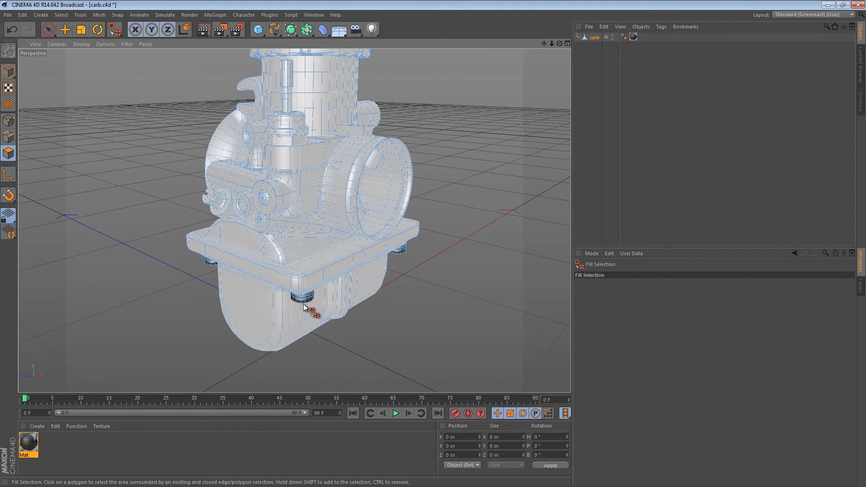
{"action": "left_click", "coordinate": [8, 71]}
{"action": "mouse_move", "coordinate": [450, 123]}
{"action": "left_mouse_down", "text": "alt"}
{"action": "mouse_move", "coordinate": [397, 118]}
{"action": "mouse_move", "coordinate": [374, 77]}
{"action": "mouse_move", "coordinate": [448, 112]}
{"action": "mouse_move", "coordinate": [436, 158]}
{"action": "mouse_move", "coordinate": [523, 157]}
{"action": "mouse_move", "coordinate": [438, 123]}
{"action": "mouse_move", "coordinate": [464, 121]}
{"action": "left_mouse_up", "text": "alt"}
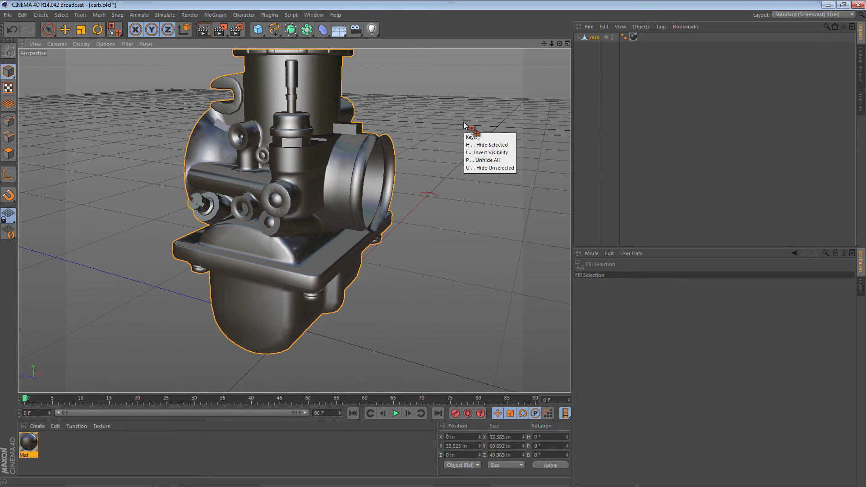
{"action": "left_click", "coordinate": [8, 153]}
{"action": "key", "text": "ctrl+z"}
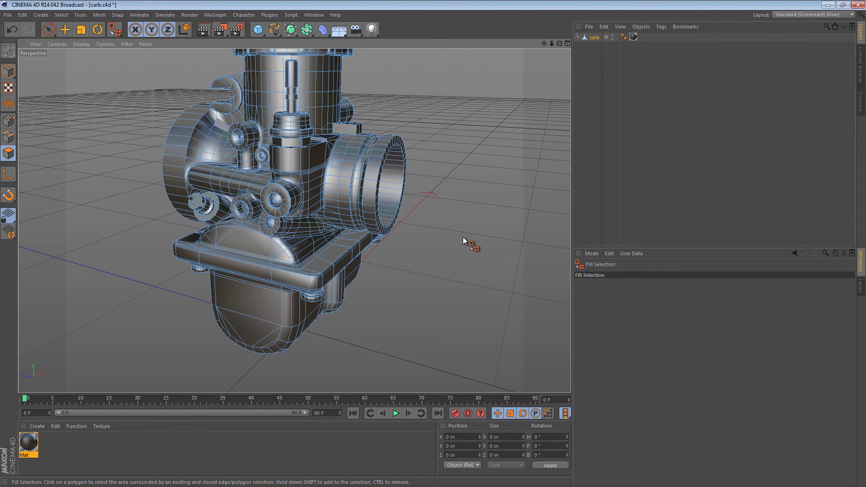
{"action": "left_click_drag", "start_coordinate": [463, 240], "coordinate": [383, 150], "text": "alt"}
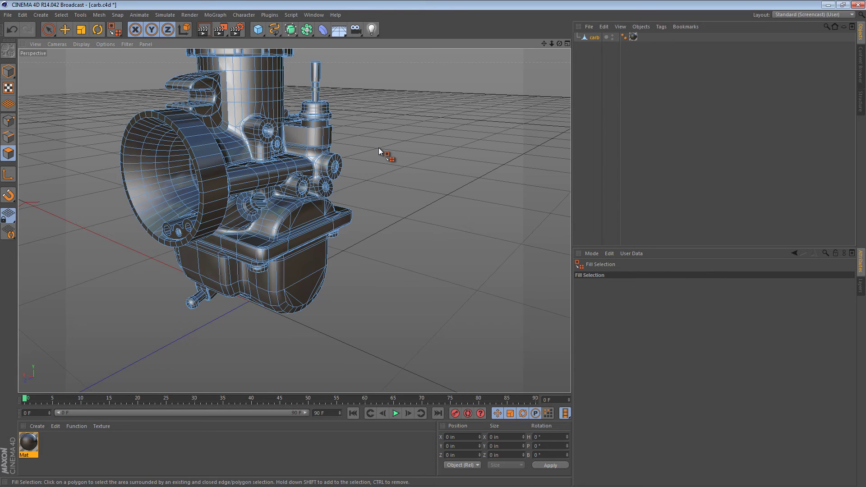
- Frame the carburetor, switch to Model mode, and orbit to a lower near-front view
{"action": "key", "text": "h"}
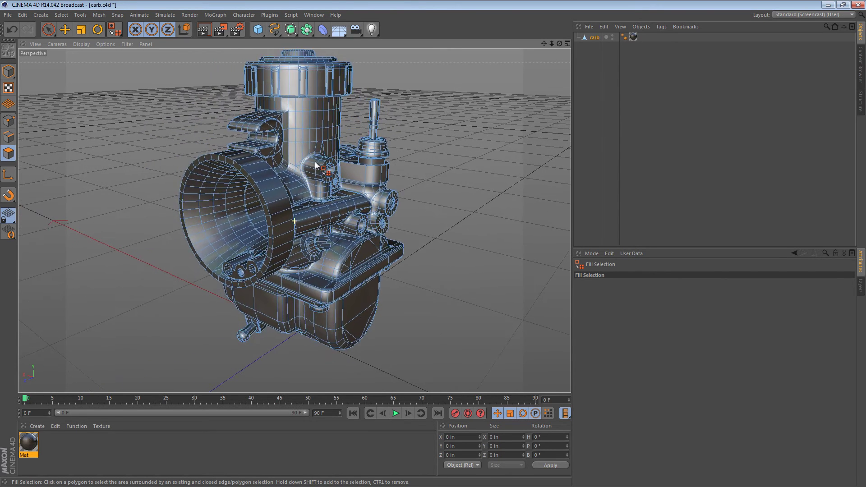
{"action": "left_click", "coordinate": [8, 71]}
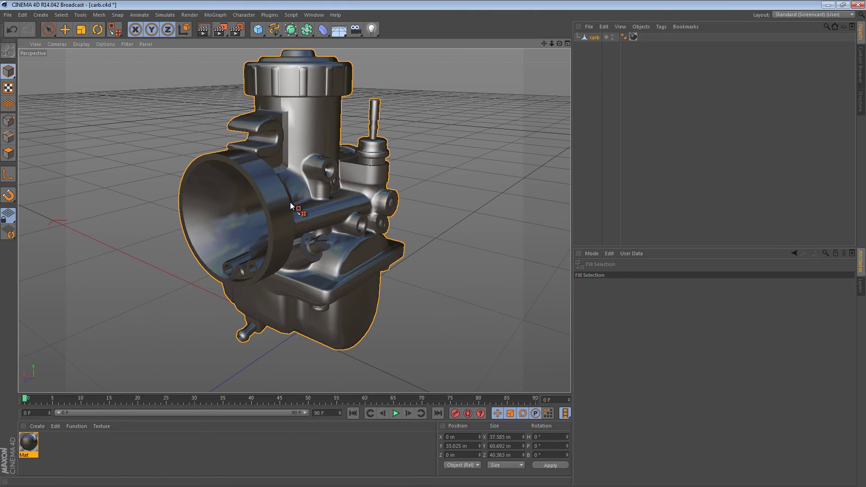
{"action": "left_click_drag", "start_coordinate": [290, 207], "coordinate": [185, 123], "text": "alt"}
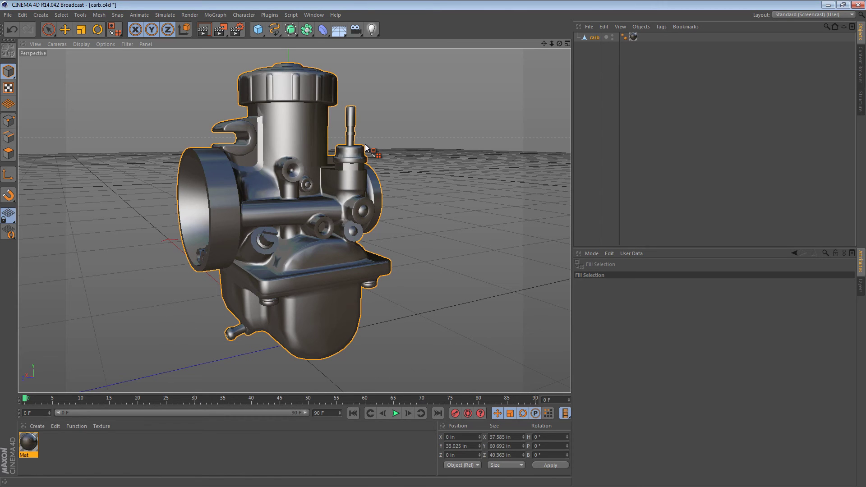
{"action": "mouse_move", "coordinate": [367, 148]}
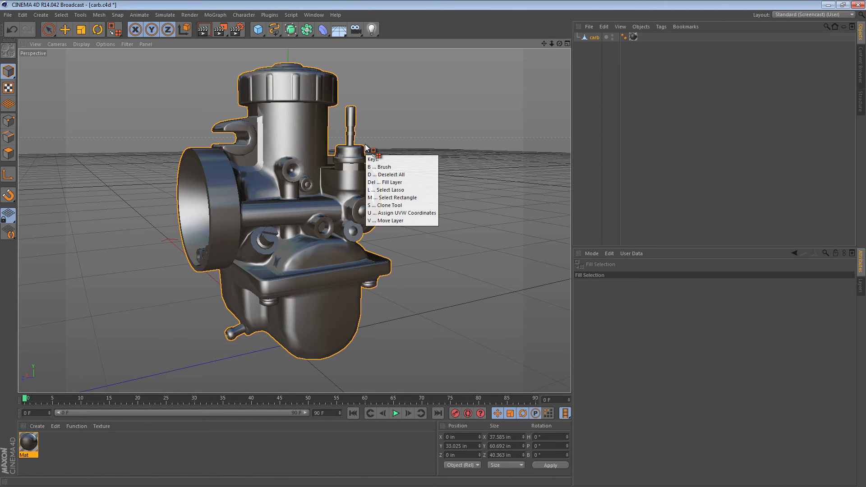